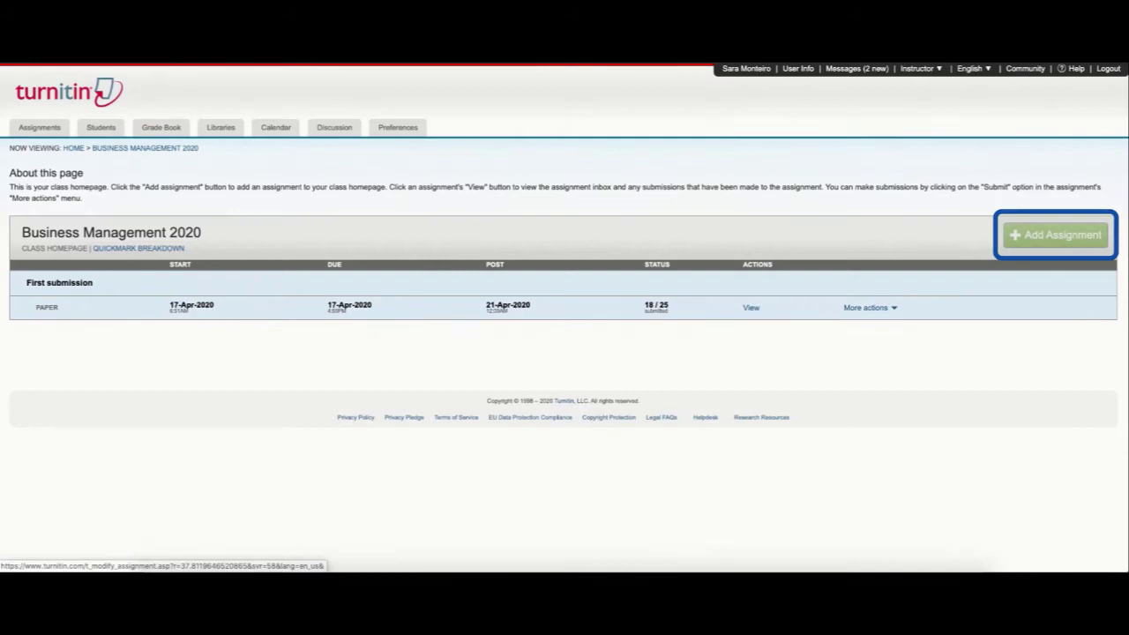
# - Create a new PeerMark assignment in the Business Management 2020 class
pyautogui.click(1055, 236)
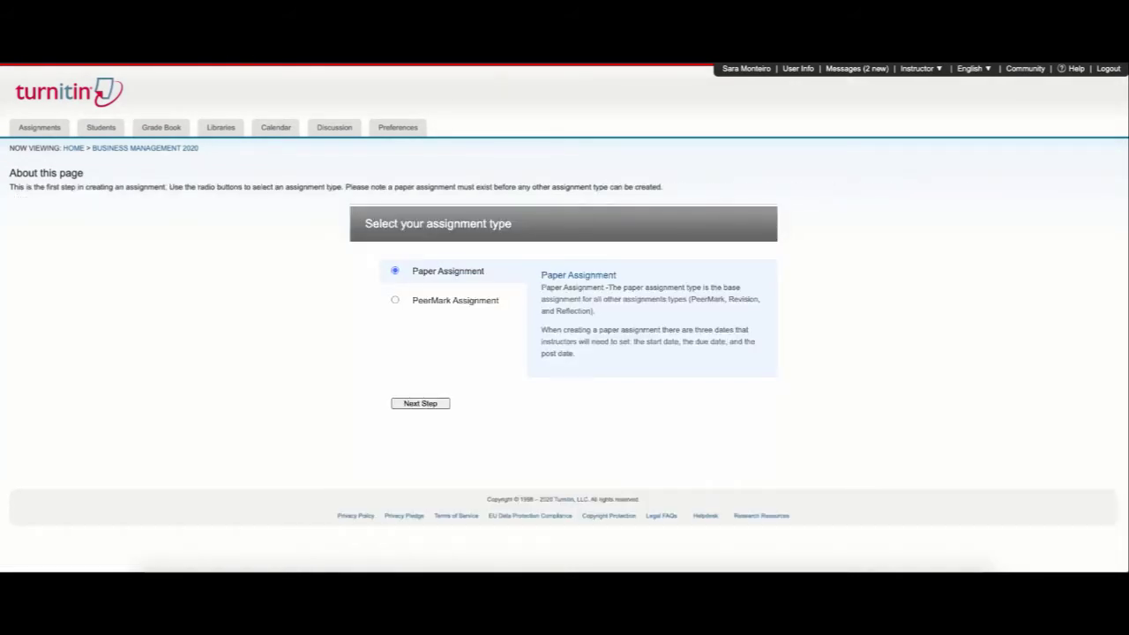
pyautogui.click(395, 300)
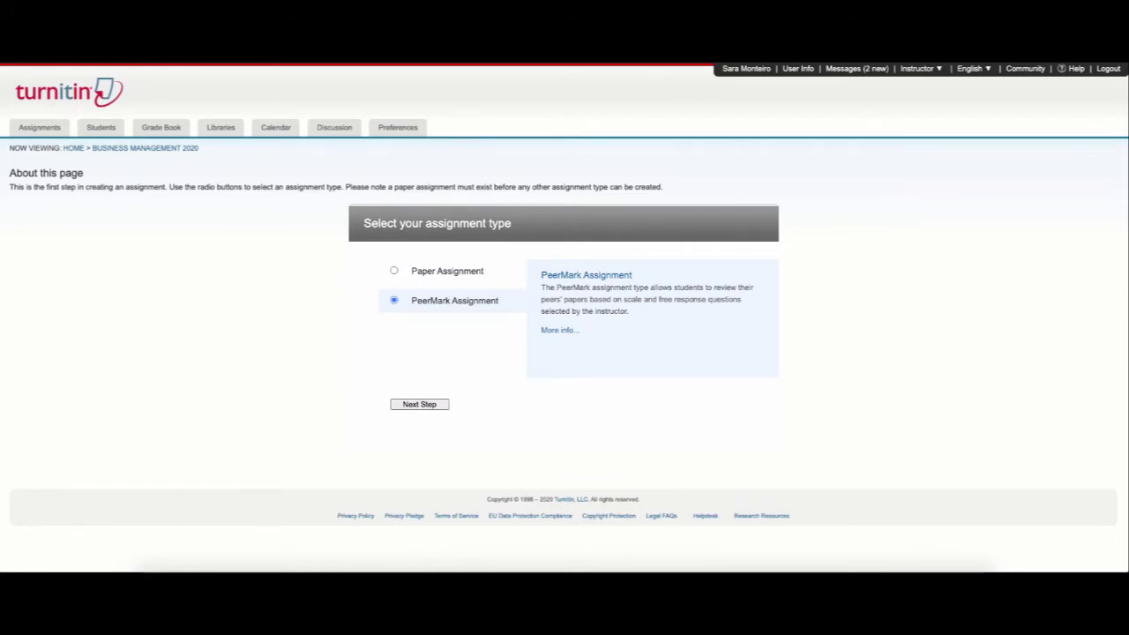
pyautogui.click(419, 404)
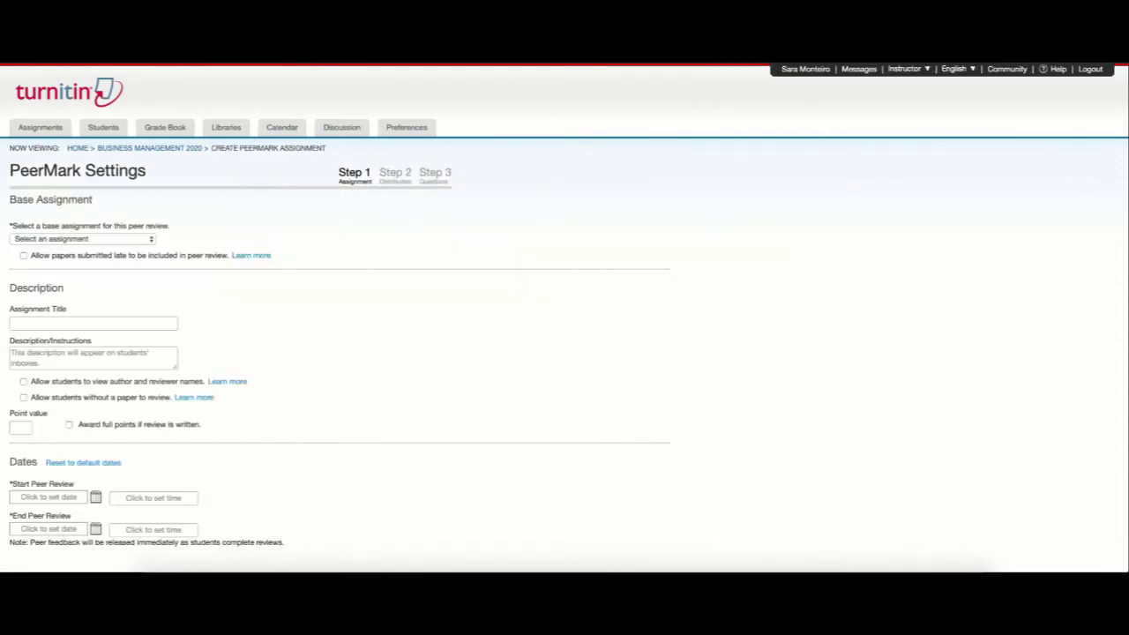
# - Set "First submission - DUE 17-Apr-2020" as the base assignment and allow papers submitted late to be included in peer review
pyautogui.click(83, 239)
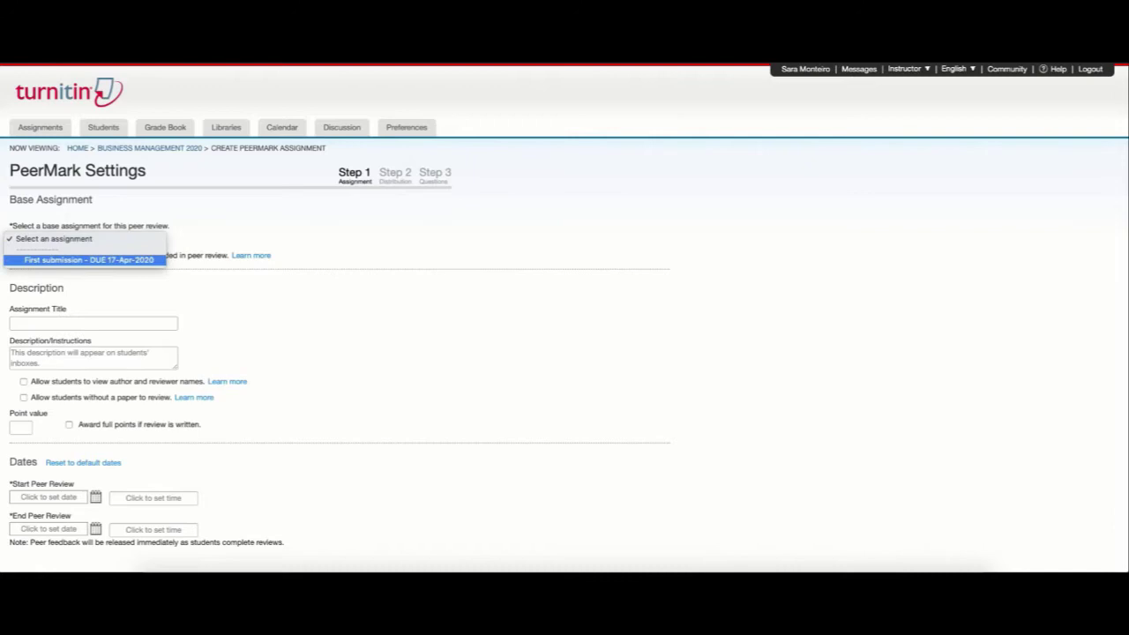
pyautogui.click(88, 260)
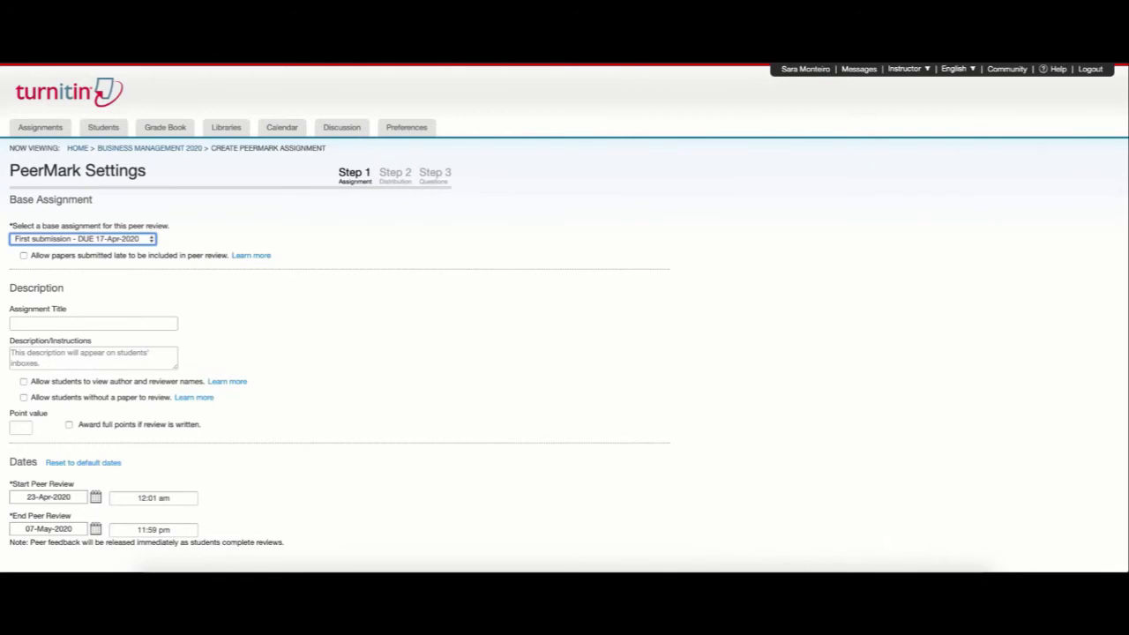
pyautogui.click(24, 256)
# - Title the assignment "Your first peer review", instruct "Review one of your colleagues submission and your own.", allow students without a paper to review, and set 10 points
pyautogui.scroll(-1, 564, 317)
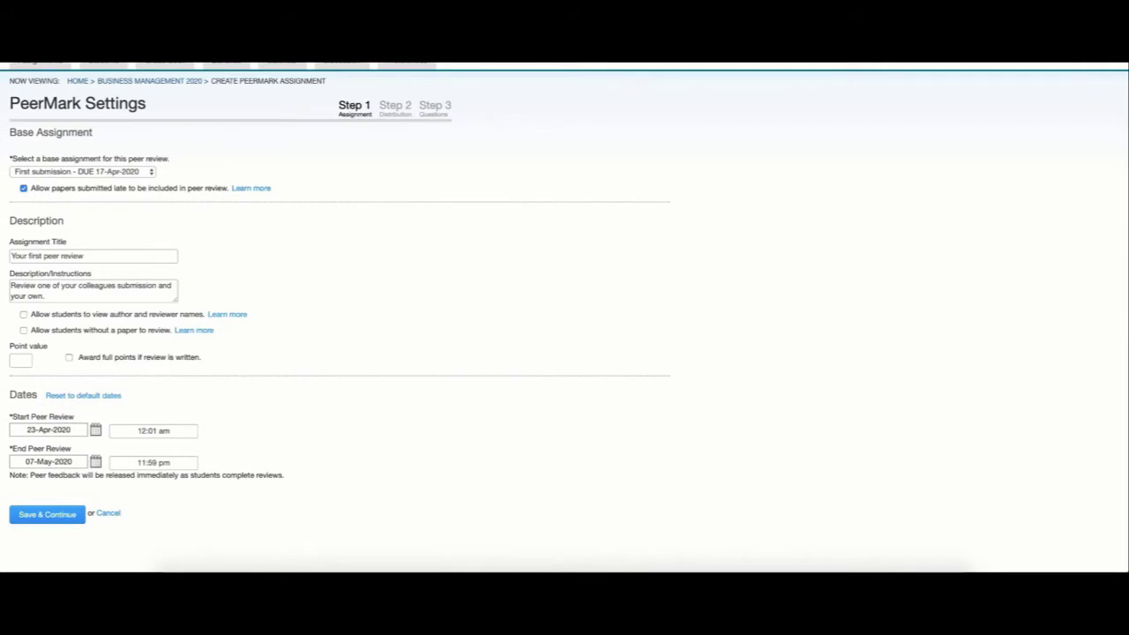
pyautogui.press('Tab')
pyautogui.click(24, 331)
pyautogui.click(21, 361)
pyautogui.write('10')
pyautogui.press('Tab')
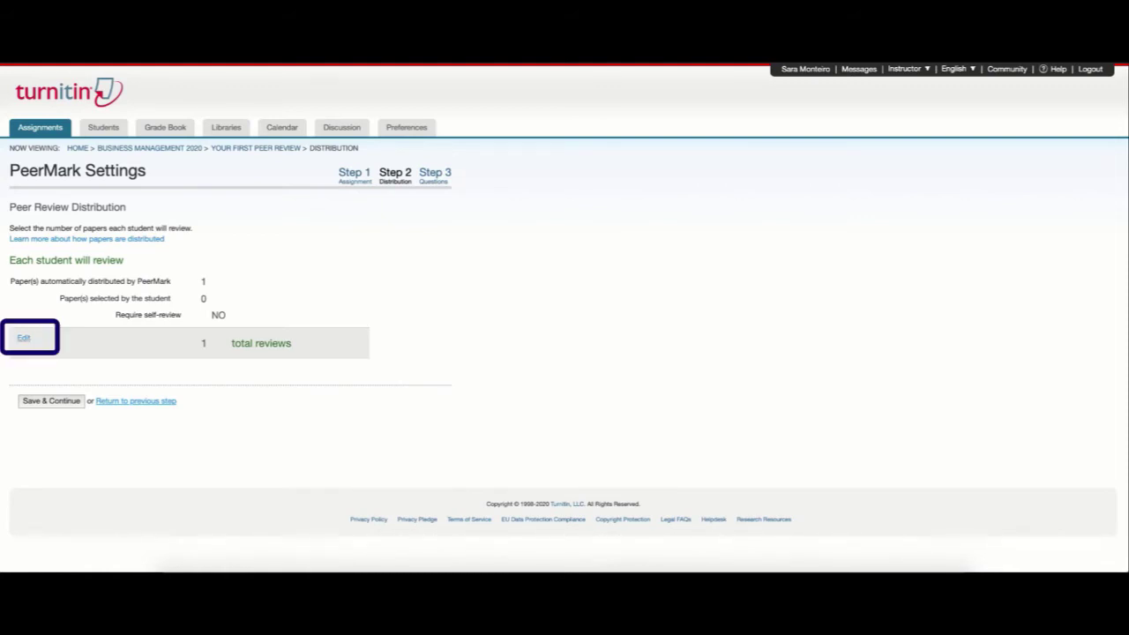
# - Set the peer review distribution to 1 automatically distributed paper, require self-review, and save to continue to the questions
pyautogui.click(24, 338)
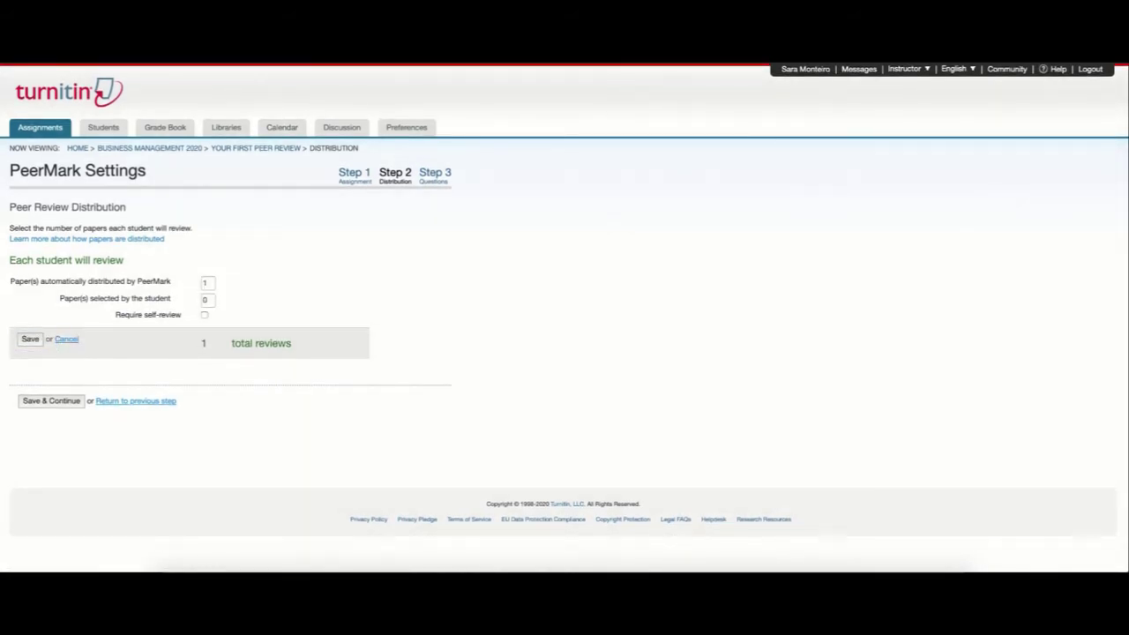
pyautogui.click(208, 283)
pyautogui.write('1')
pyautogui.click(204, 314)
pyautogui.click(51, 401)
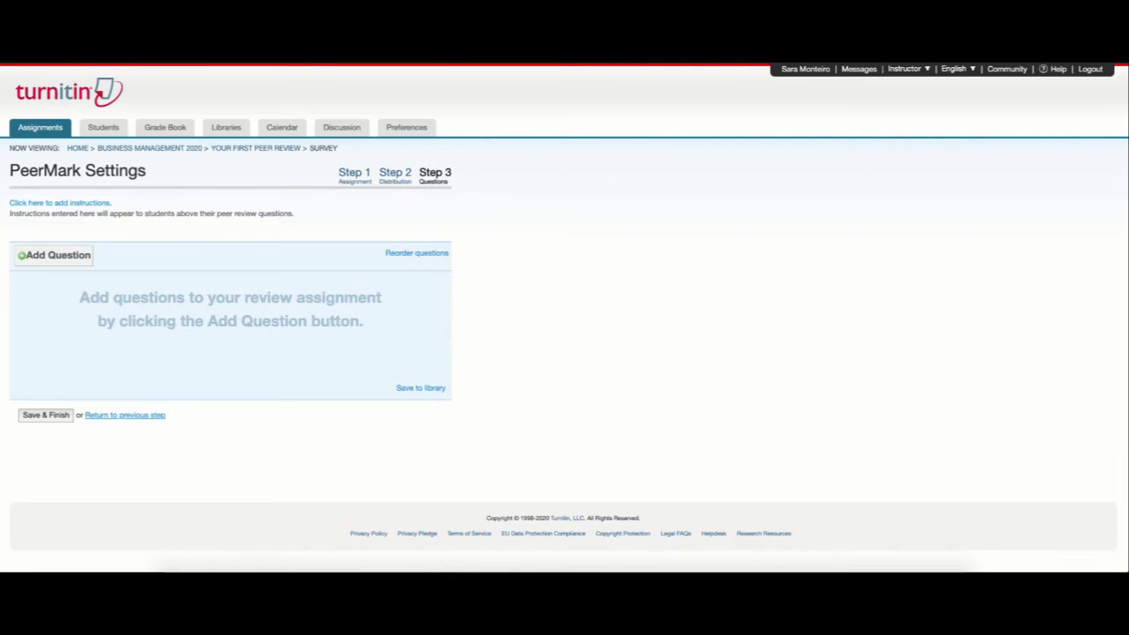
# - Add the free response question "Which part of the essay could use further development/support?" with a minimum answer length of 100 words
pyautogui.click(55, 255)
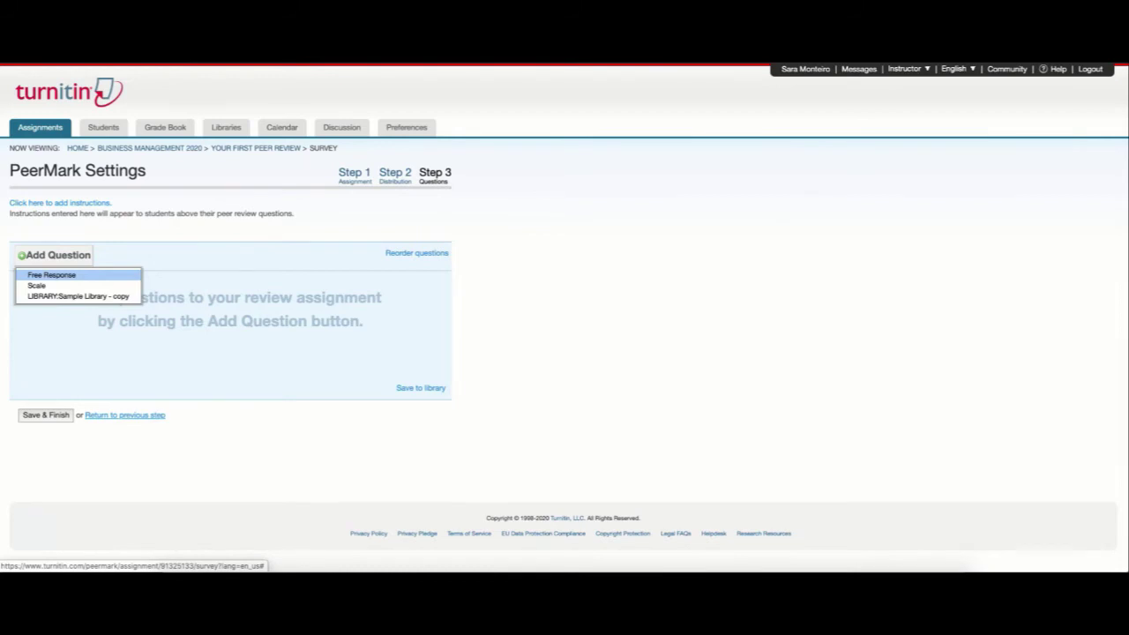
pyautogui.click(51, 274)
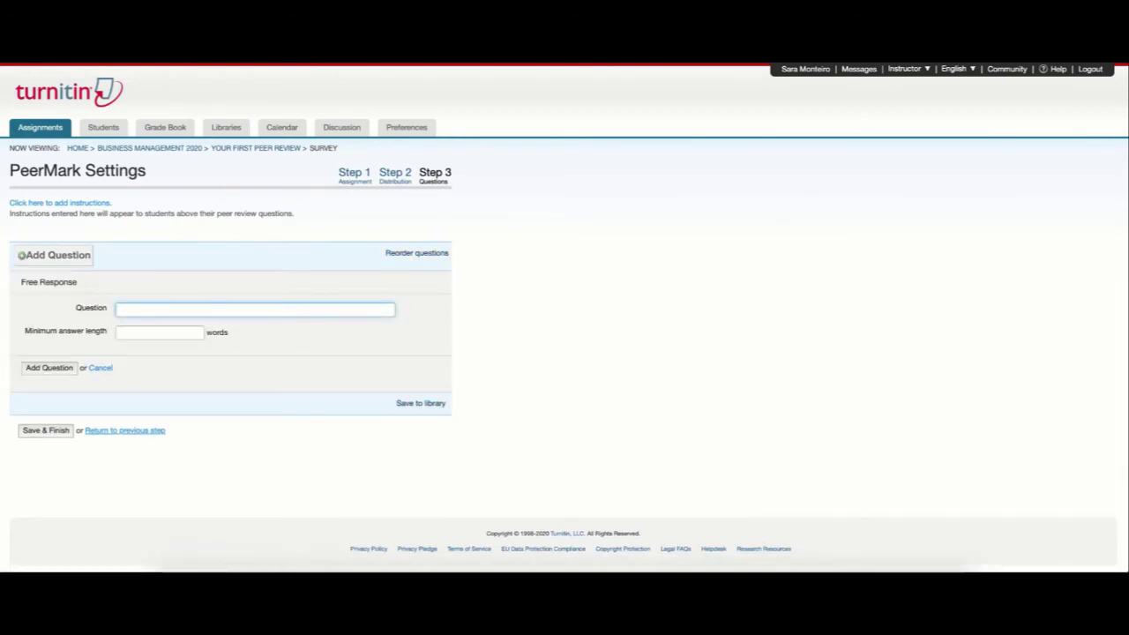
pyautogui.write('Which part of the essay could use further development/support?')
pyautogui.press('Tab')
pyautogui.write('100')
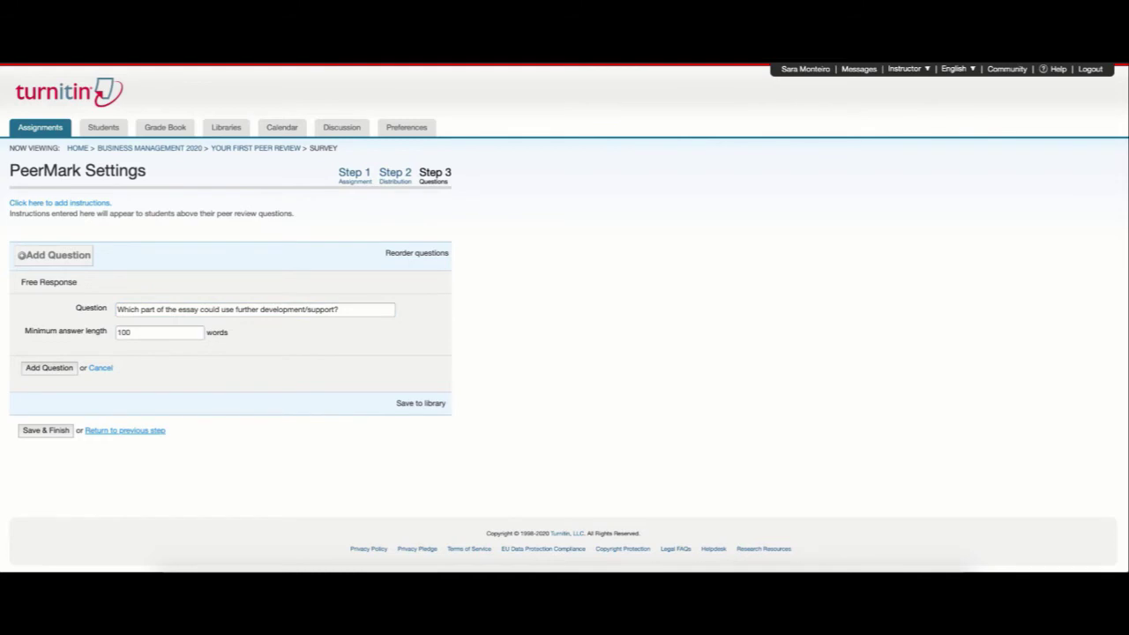
pyautogui.press('Return')
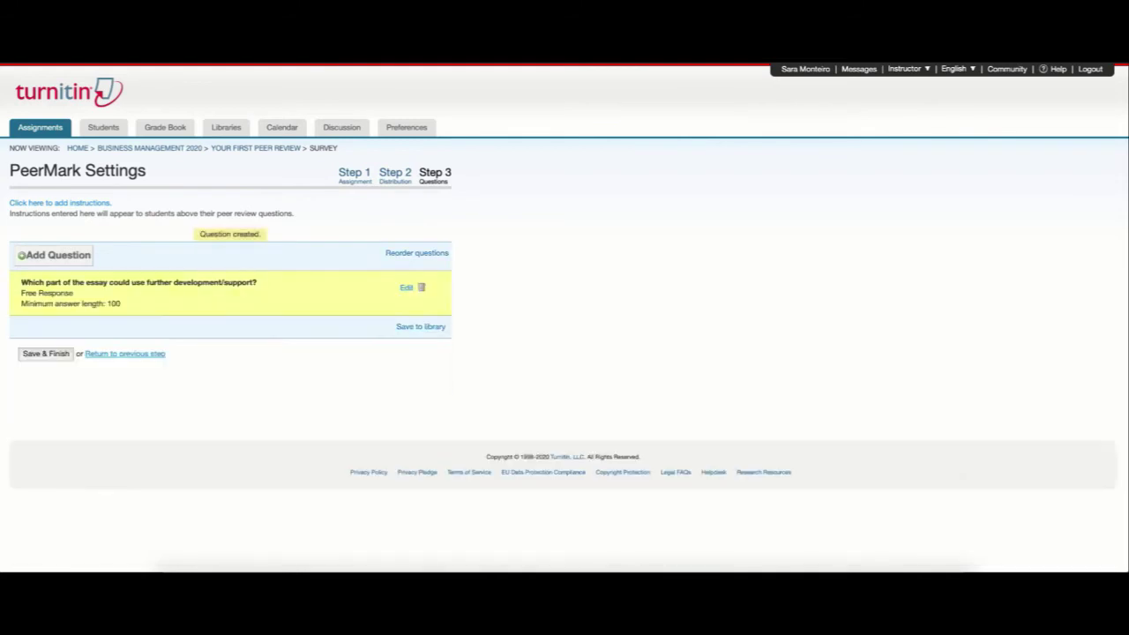
# - Set up the scale question "How historically accurate was the evidence provided?" with a scale size of 5
pyautogui.click(54, 255)
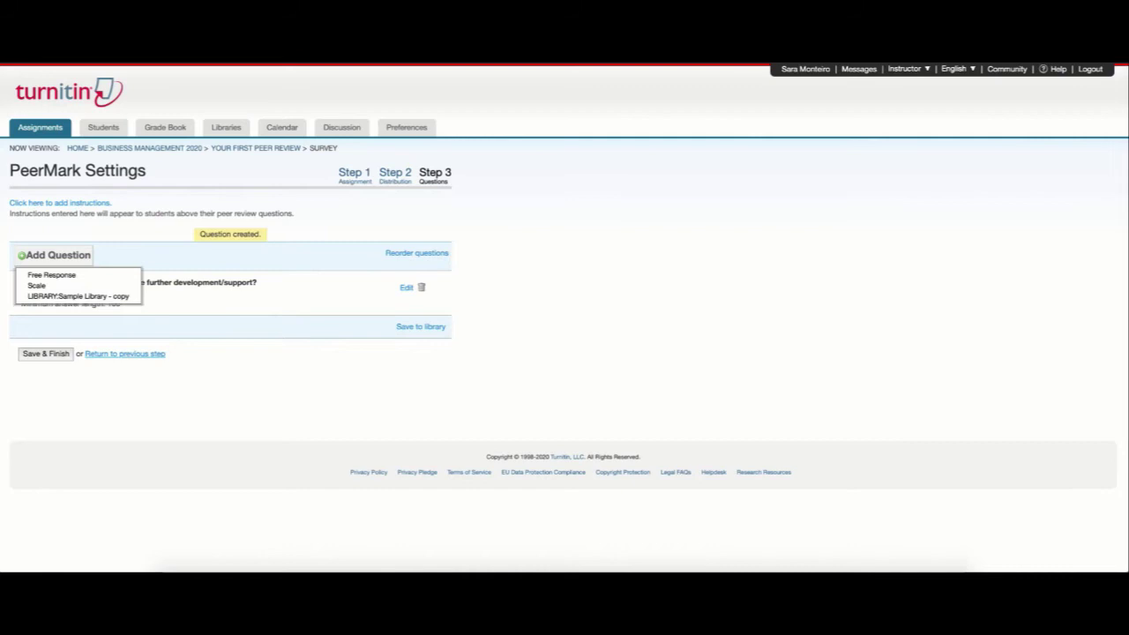
pyautogui.click(36, 285)
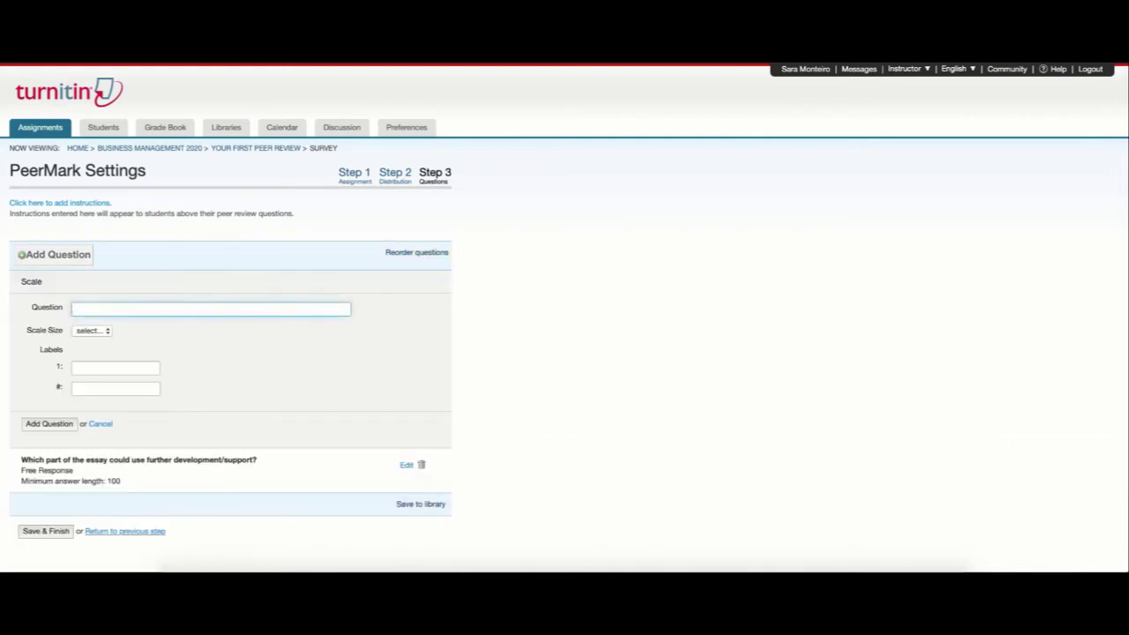
pyautogui.write('How historically accurate was the evidence provided?')
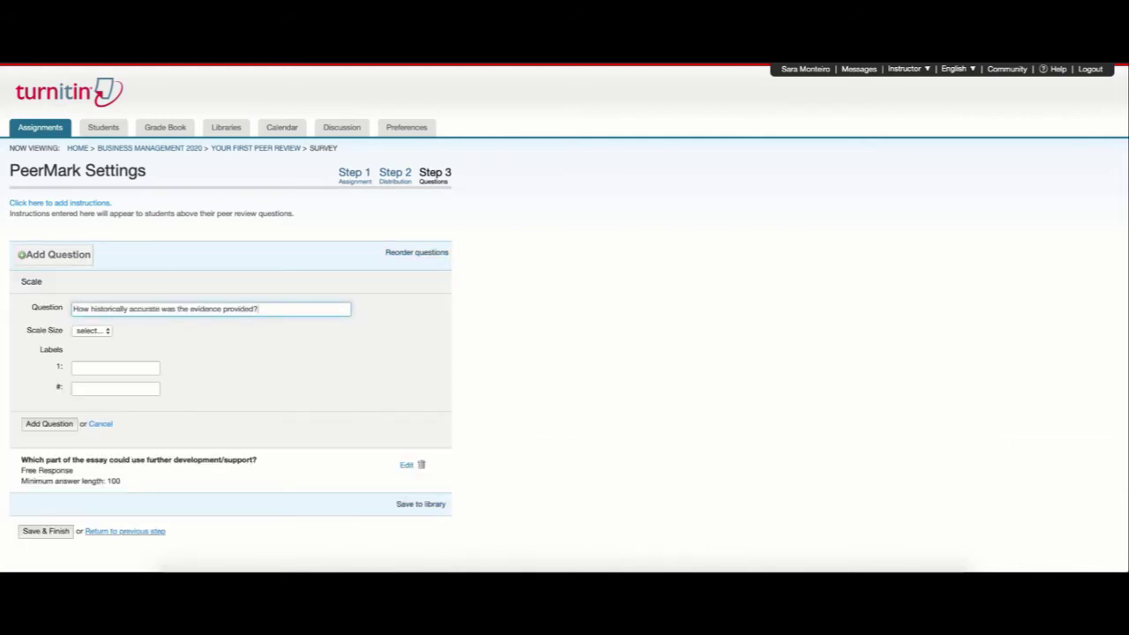
pyautogui.click(92, 330)
pyautogui.press('Down')
pyautogui.press('Down')
pyautogui.press('Down')
pyautogui.press('Down')
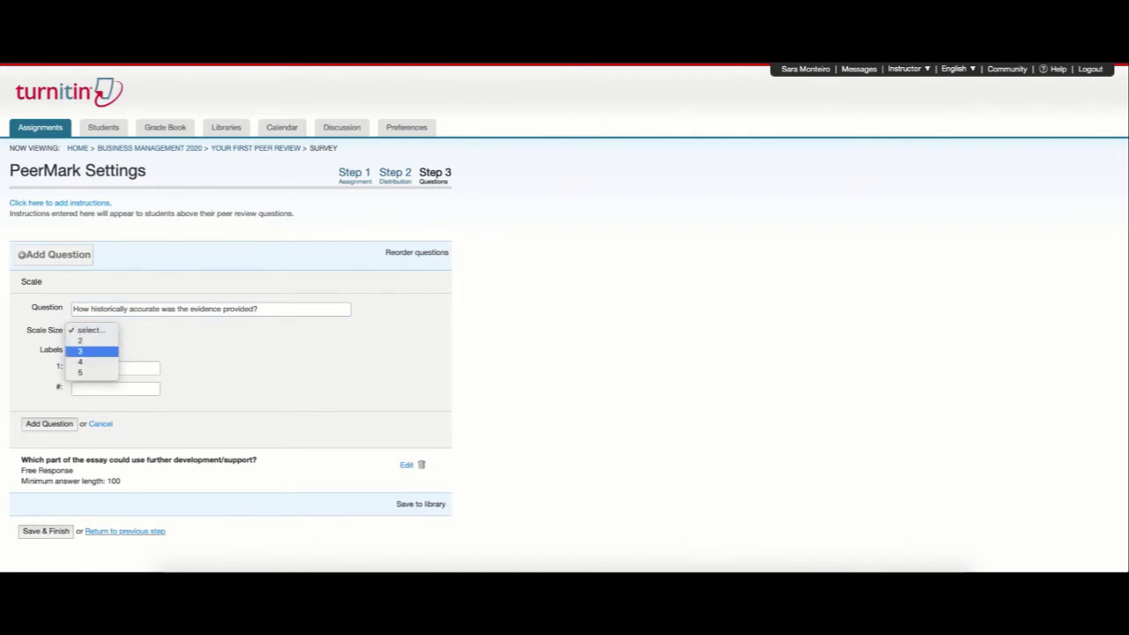
pyautogui.press('Return')
pyautogui.press('Tab')
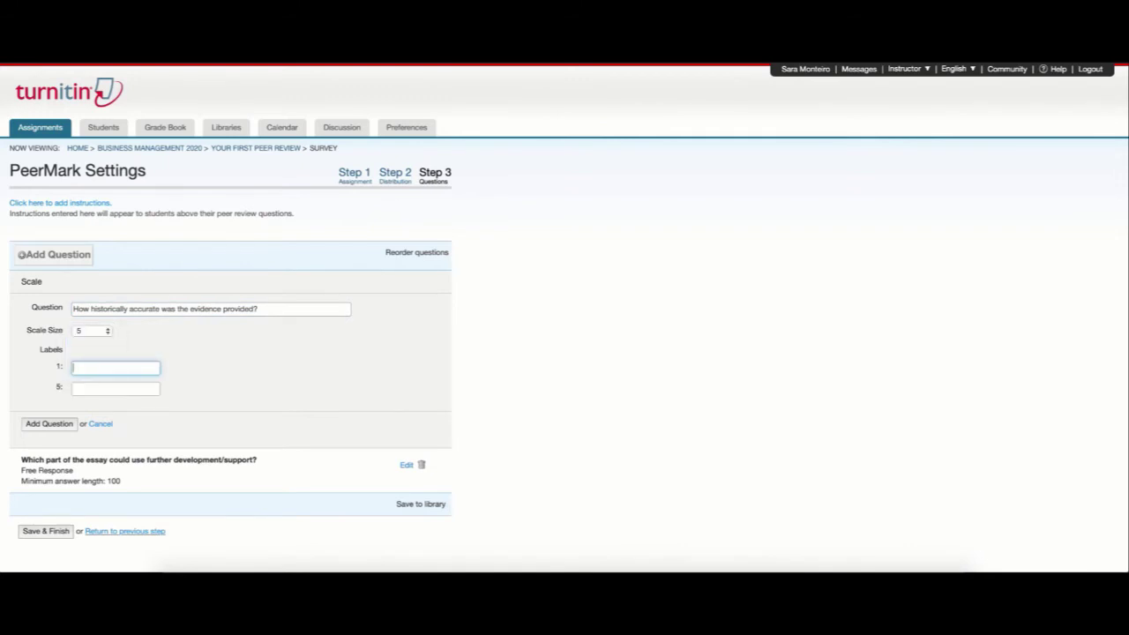
# - Label scale point 1 "Mostly inaccurate" and point 5 "Completely accurate", and add the scale question to the assignment
pyautogui.write('Mostly inaccurate')
pyautogui.press('Tab')
pyautogui.write('Completely accurate')
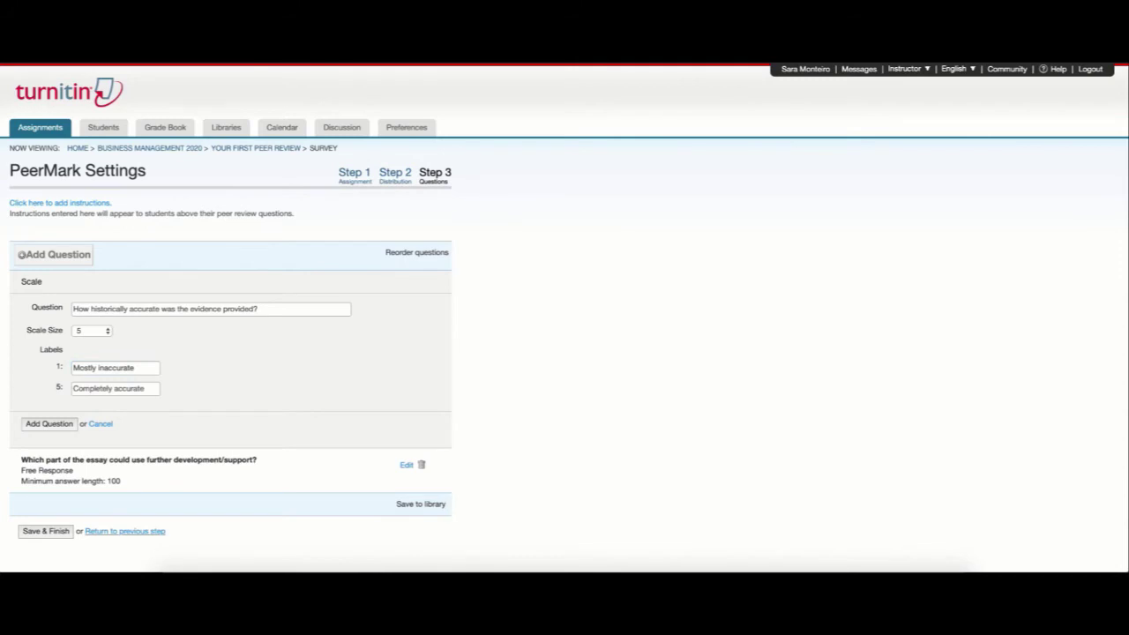
pyautogui.press('Return')
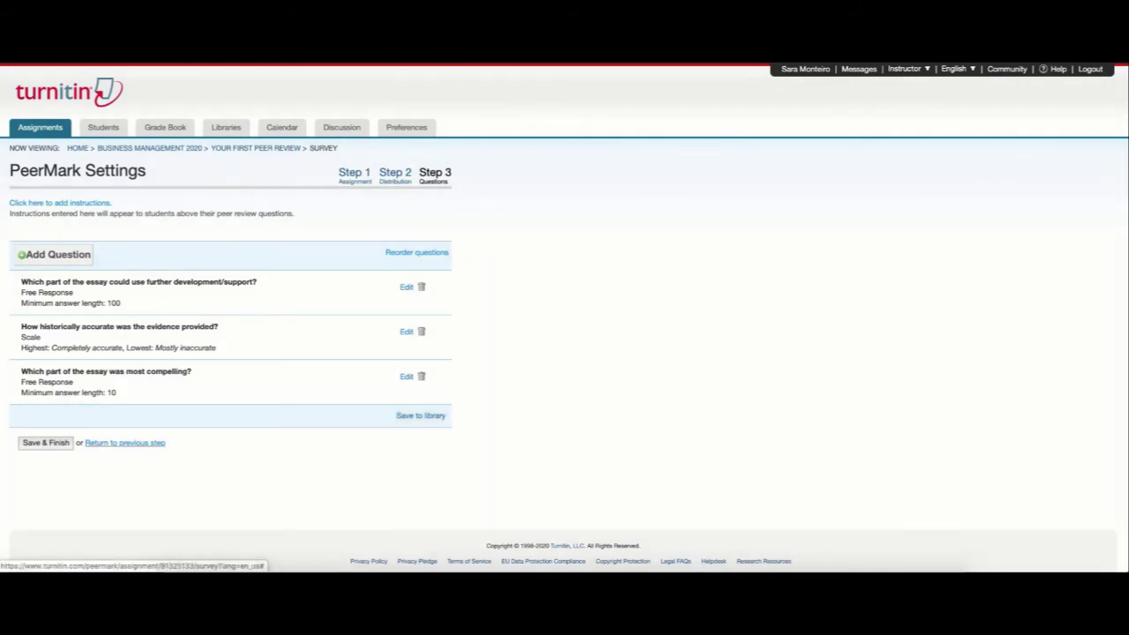
# - Save the review questions as a new library named "My questions"
pyautogui.click(420, 415)
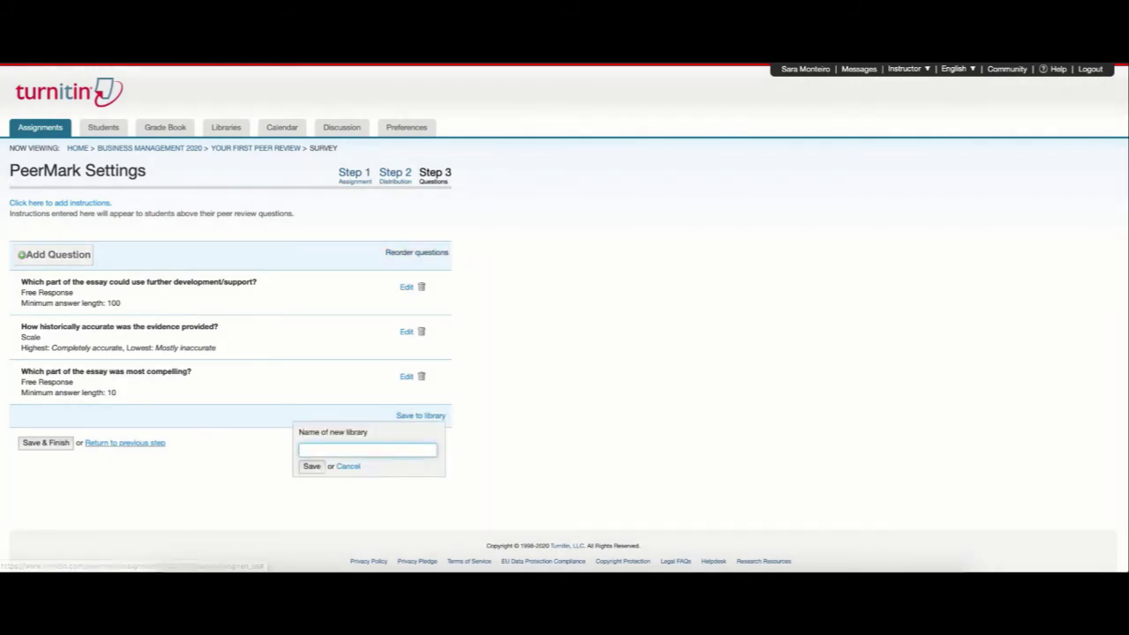
pyautogui.write('My questions')
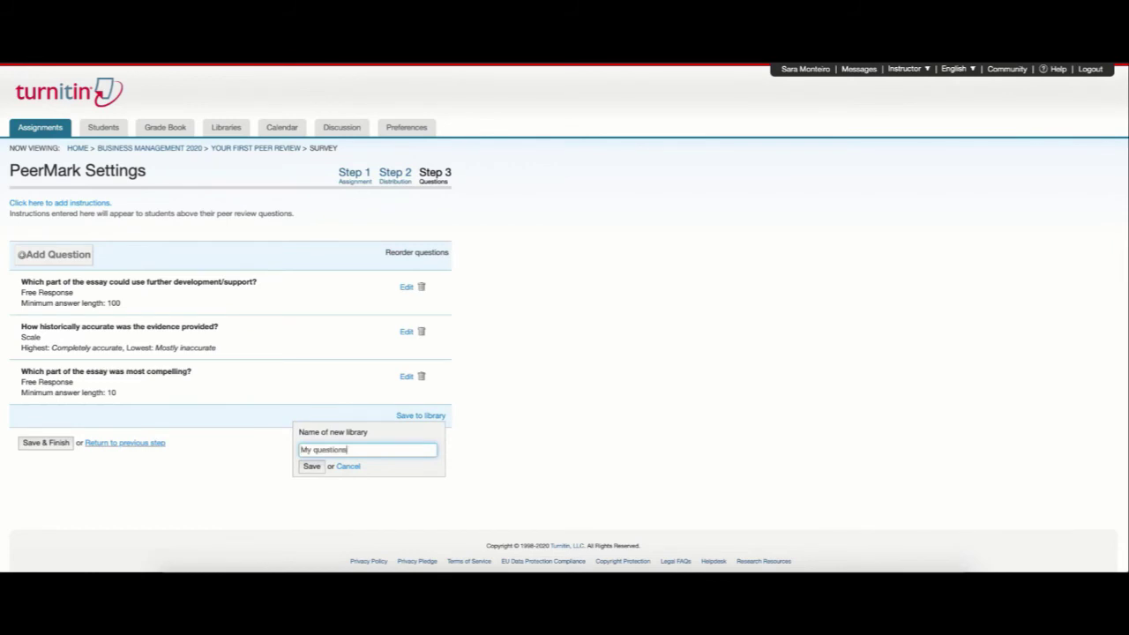
pyautogui.click(311, 466)
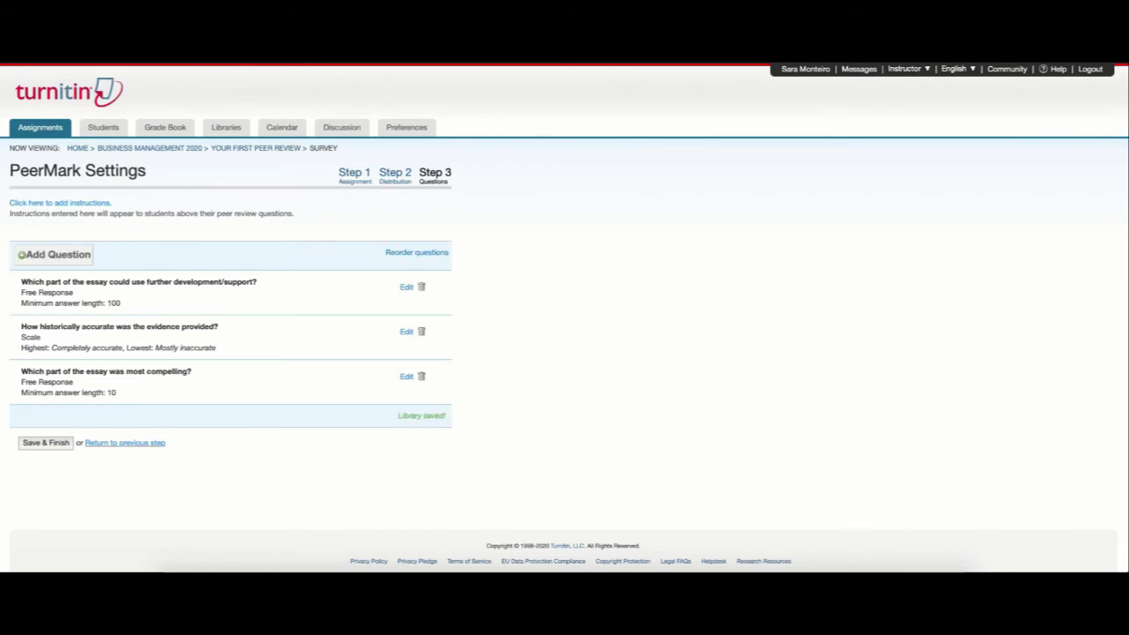
# - Add the overall readability, point of most interest, and possible improvement questions from "Sample Library - copy", and finish the PeerMark assignment setup
pyautogui.click(55, 255)
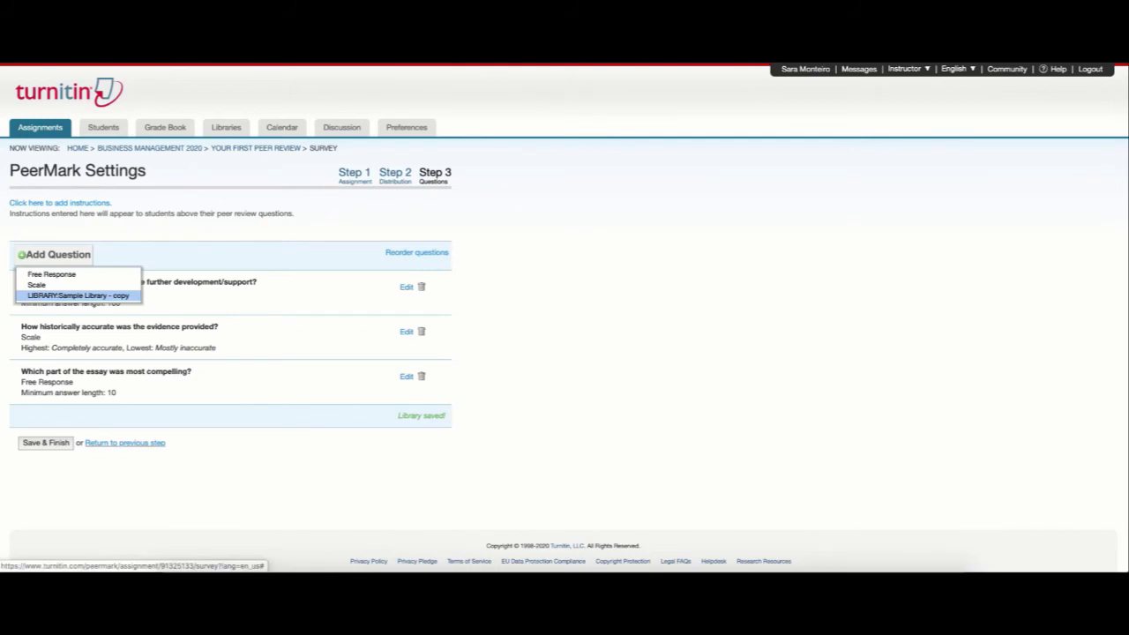
pyautogui.click(78, 295)
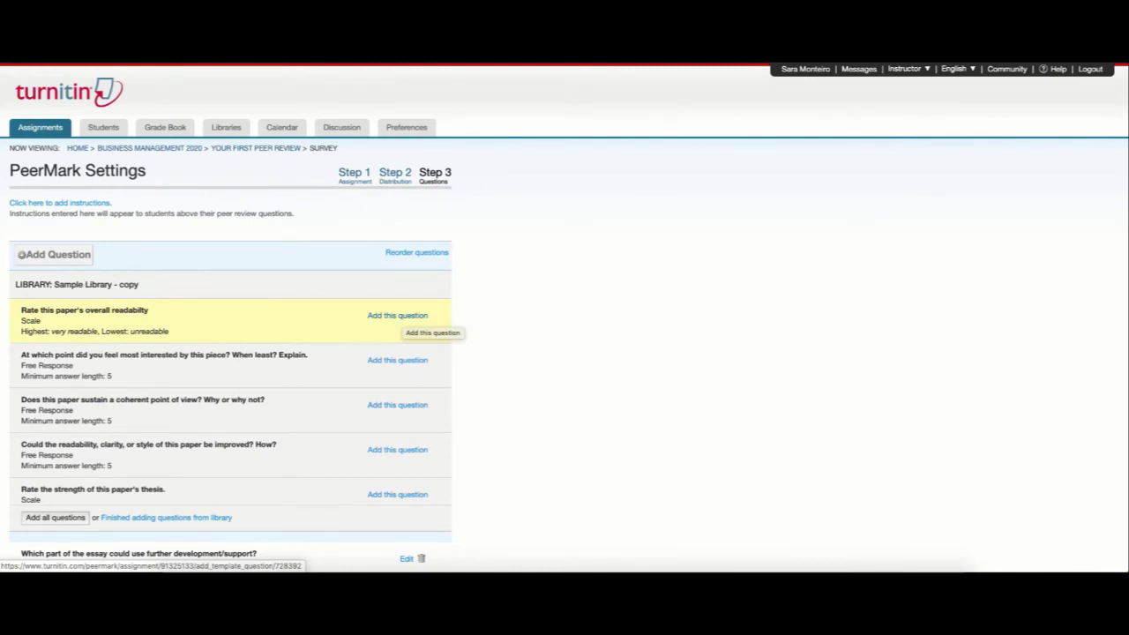
pyautogui.click(397, 315)
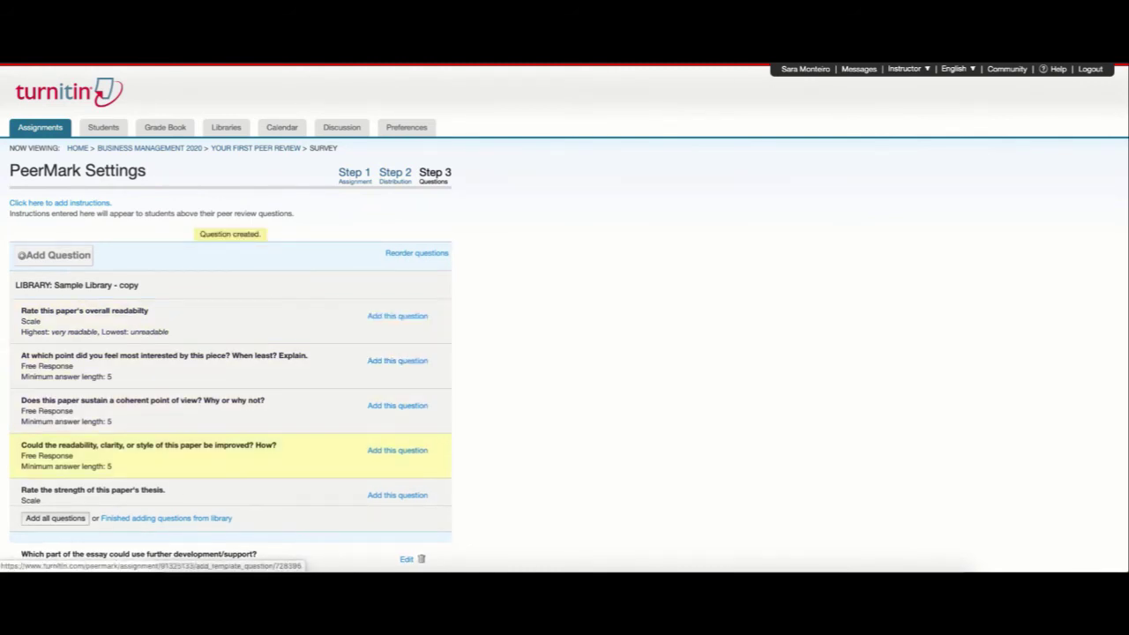
pyautogui.scroll(-5, 396, 450)
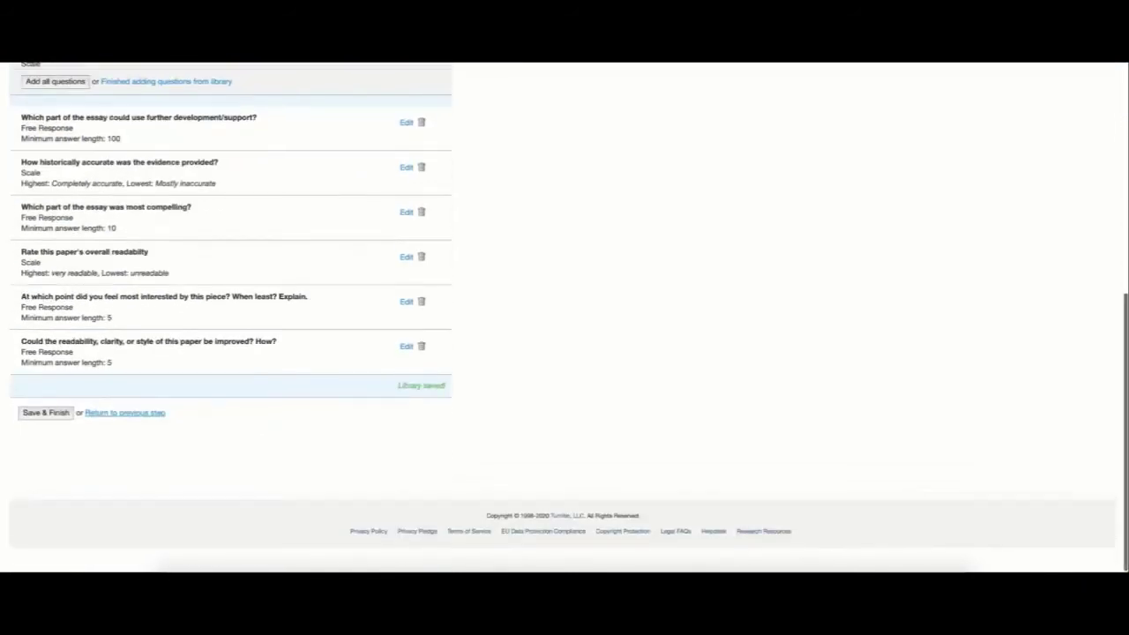
pyautogui.click(46, 425)
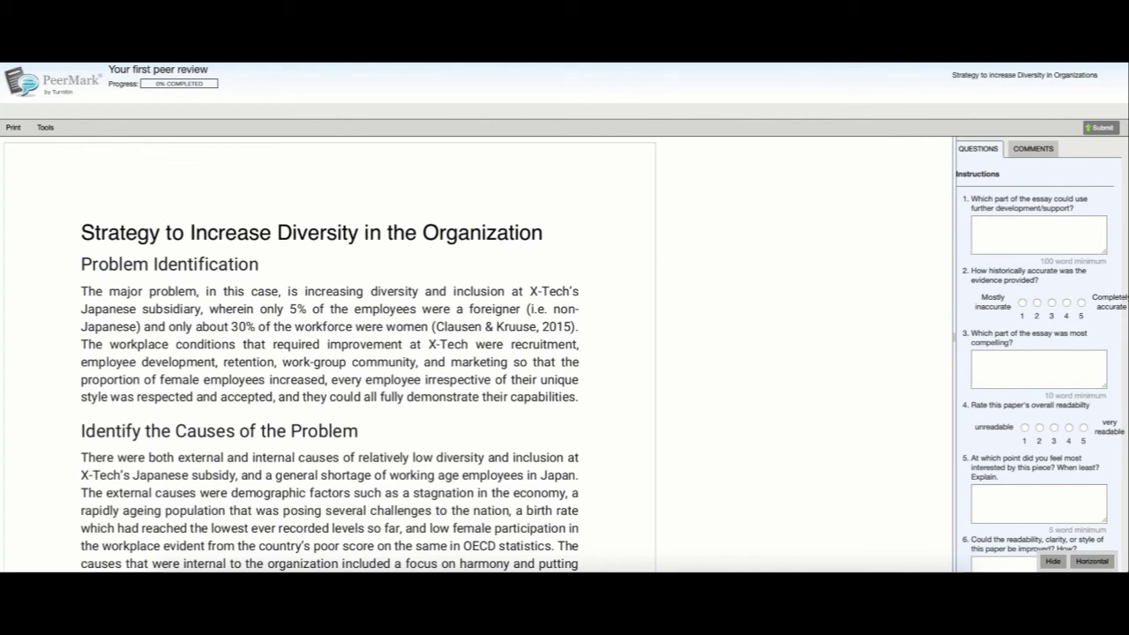
# - Answer question 1 by recommending more time on the conclusion and more research or validation of findings, and rate the evidence's historical accuracy 4
pyautogui.click(1038, 234)
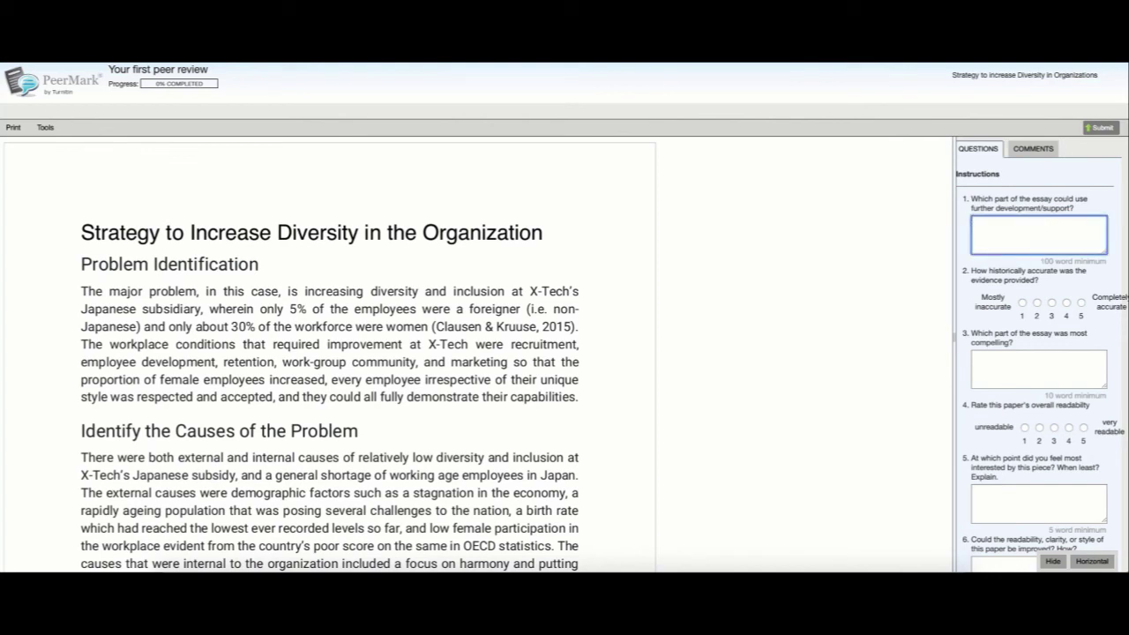
pyautogui.write('The conclusion is the last part of the essay that I read. I think you should have spent some more time writing the conclusion so that you could end on a high note. Maybe some more research or validation in some of your findings.')
pyautogui.scroll(2, 1038, 235)
pyautogui.scroll(-3, 1038, 234)
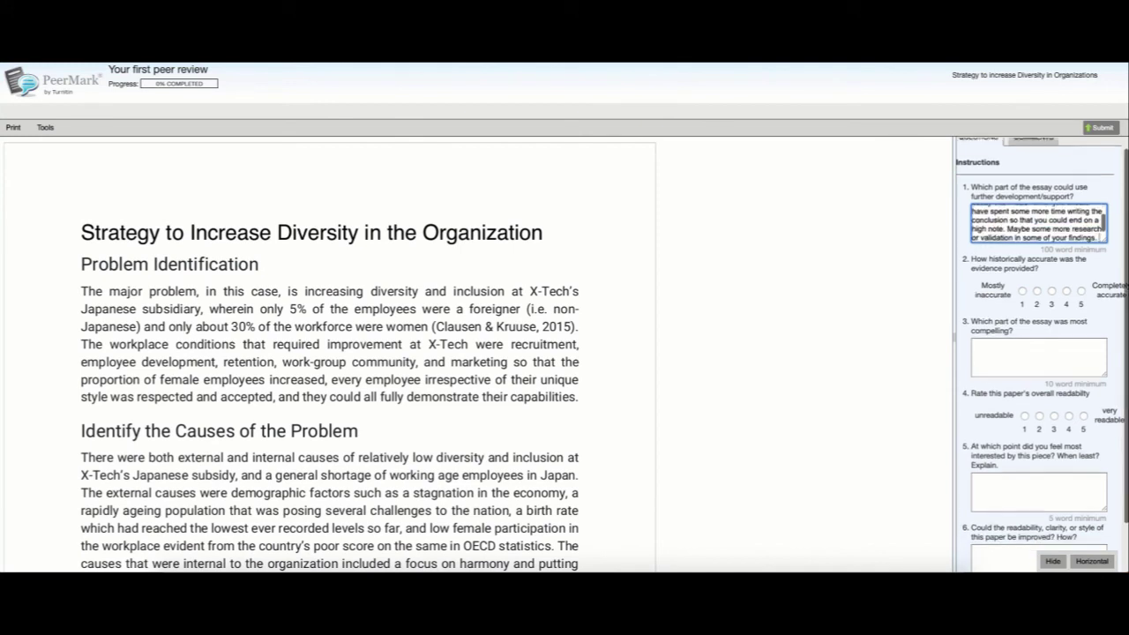
pyautogui.click(1066, 277)
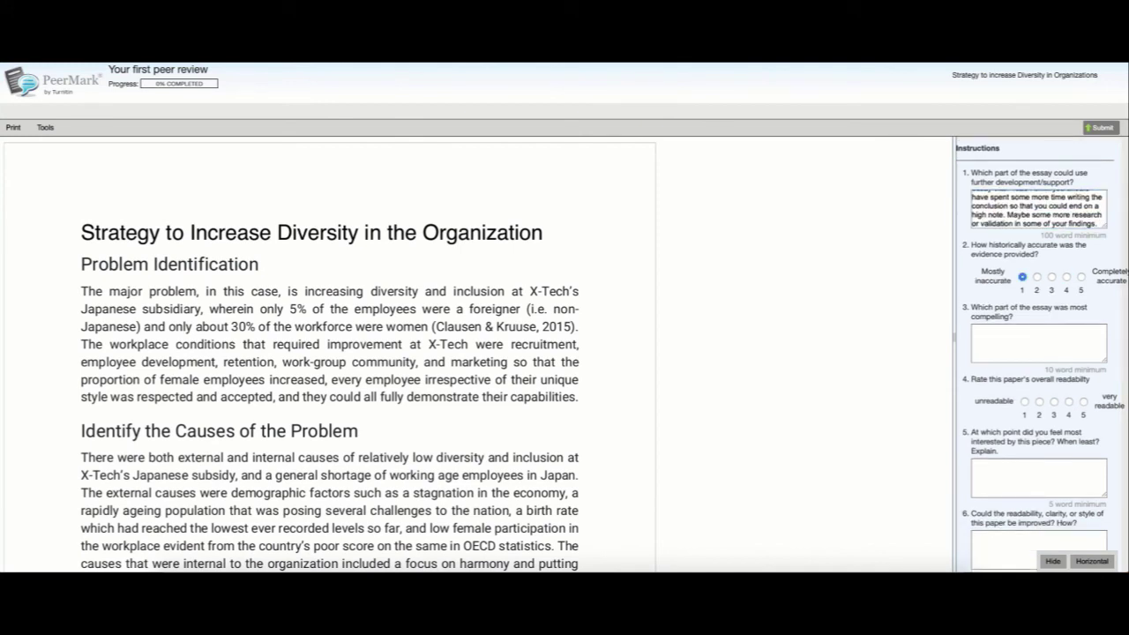
pyautogui.click(1067, 277)
# - Add and save a comment beside the "Problem Identification" heading advising more time on the conclusion and more research or validation of findings
pyautogui.click(517, 264)
pyautogui.write('The conclusion is the last part of the essay that I read I think you should have spent some more time writing the conclusion so that you could end on a high note. Maybe some more research or validation in some of your findings.')
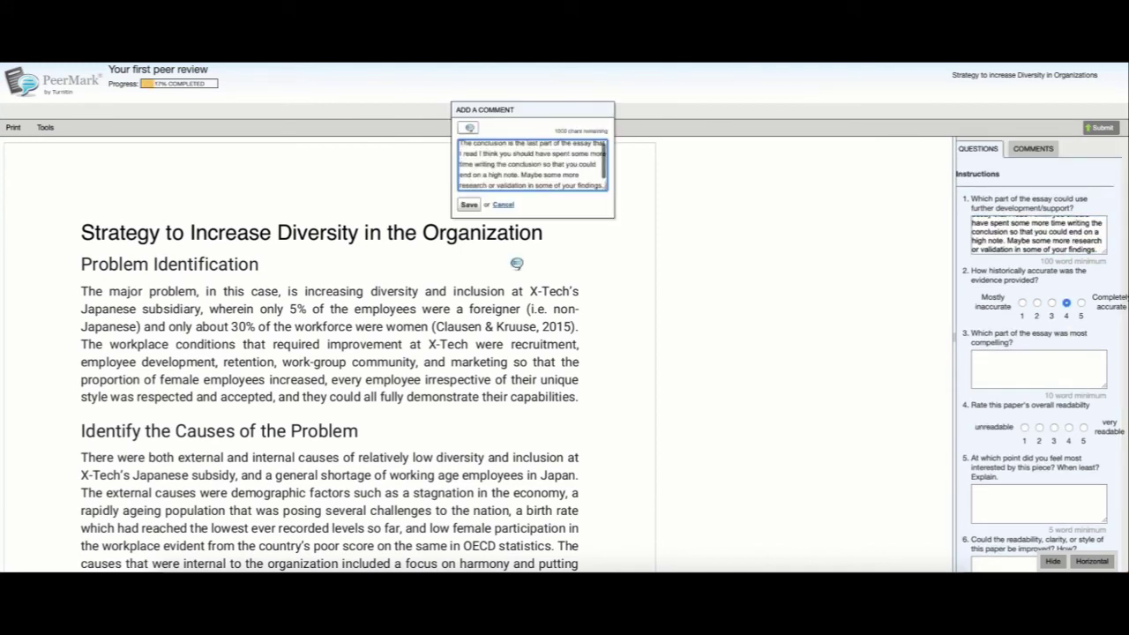
pyautogui.click(468, 204)
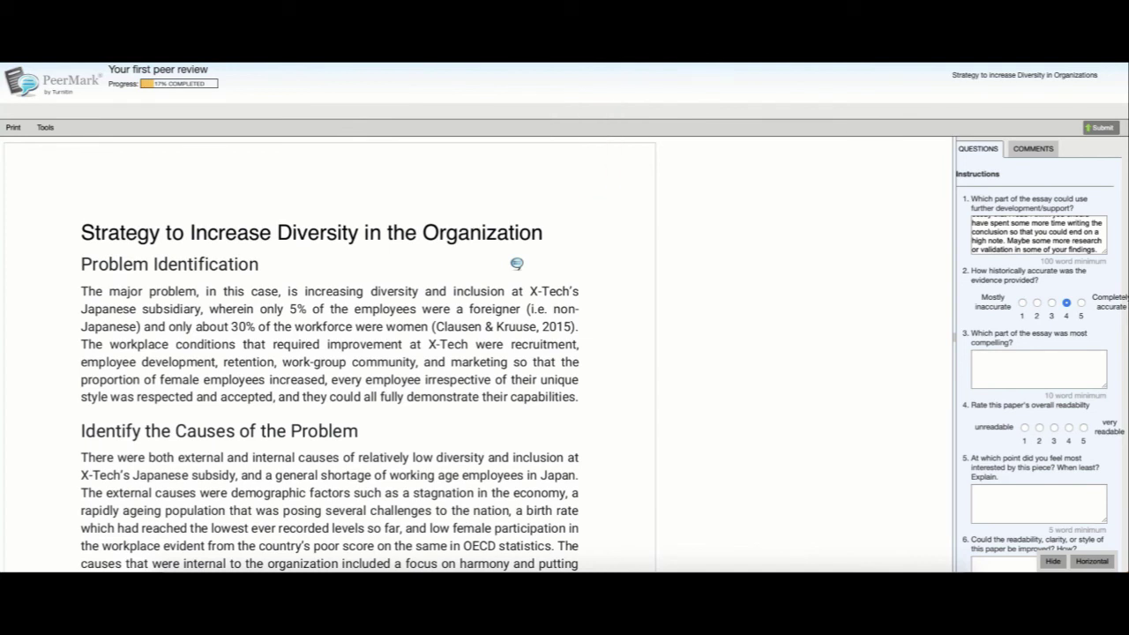
# - Highlight the passage from "The workplace conditions" to the end of the first paragraph and attach the comment "Great job"
pyautogui.scroll(-2, 479, 352)
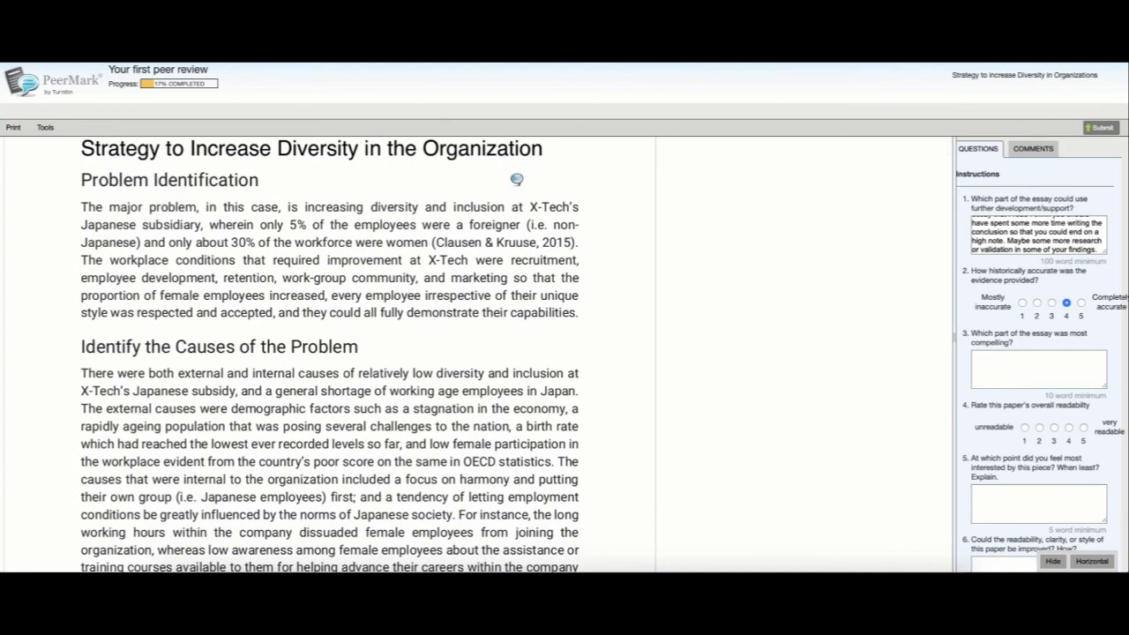
pyautogui.moveTo(76, 251)
pyautogui.mouseDown()
pyautogui.moveTo(445, 316)
pyautogui.moveTo(580, 318)
pyautogui.mouseUp()
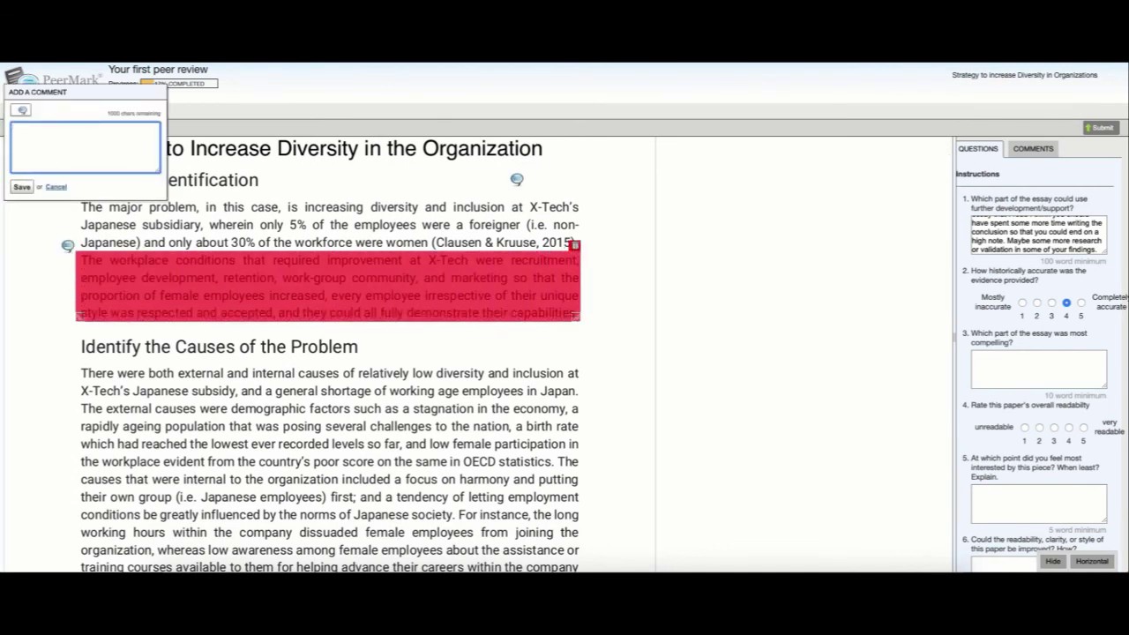
pyautogui.write('Great job')
pyautogui.click(22, 187)
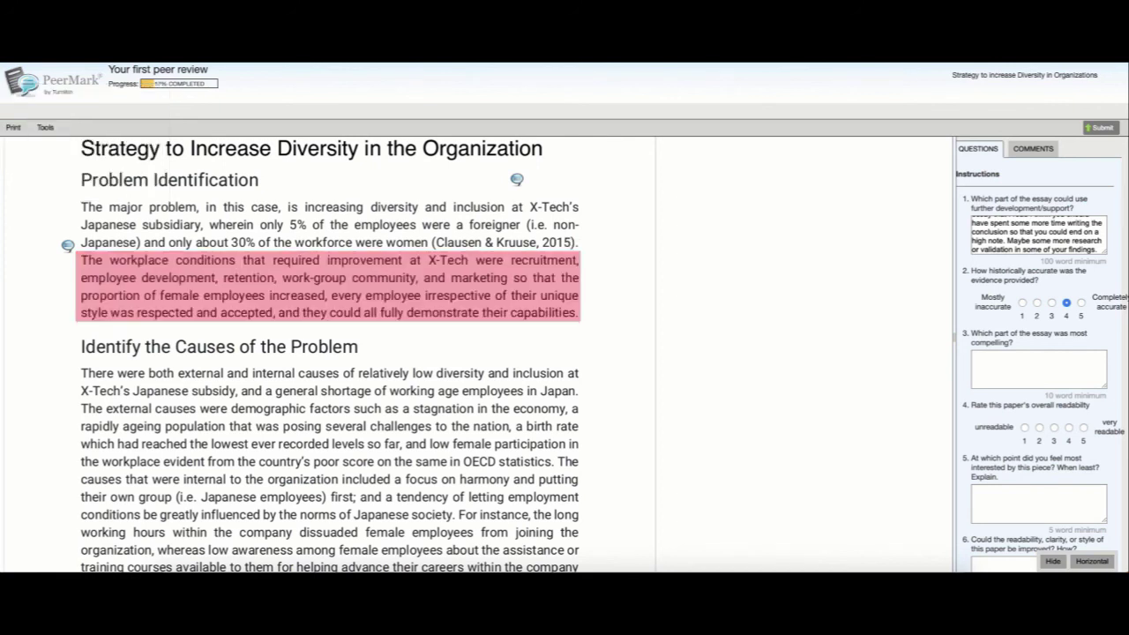
pyautogui.moveTo(68, 246)
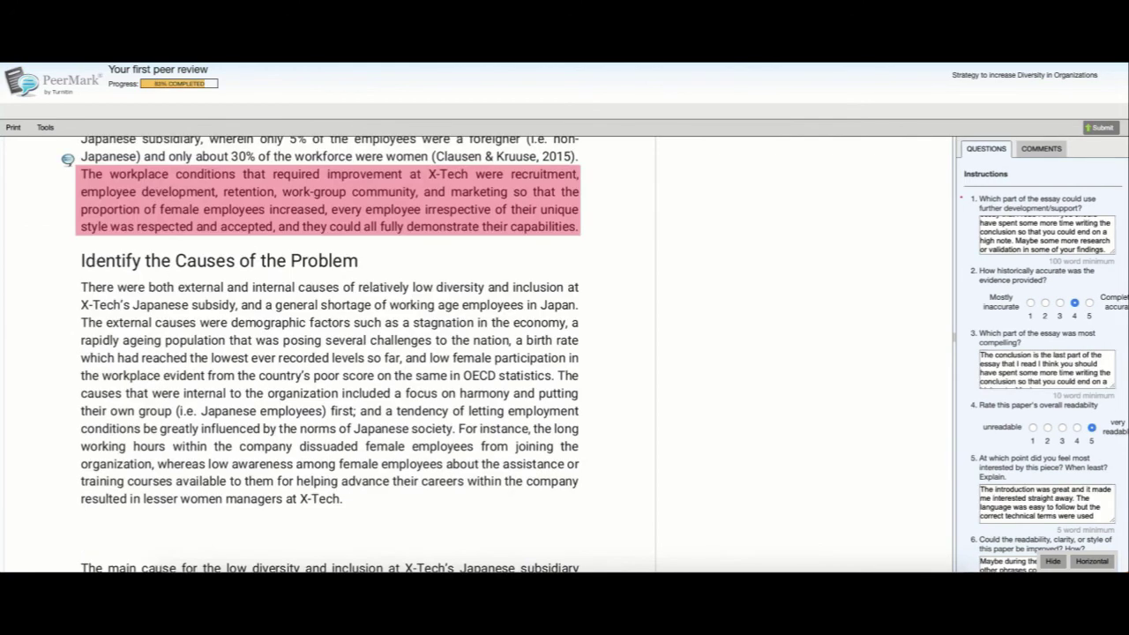